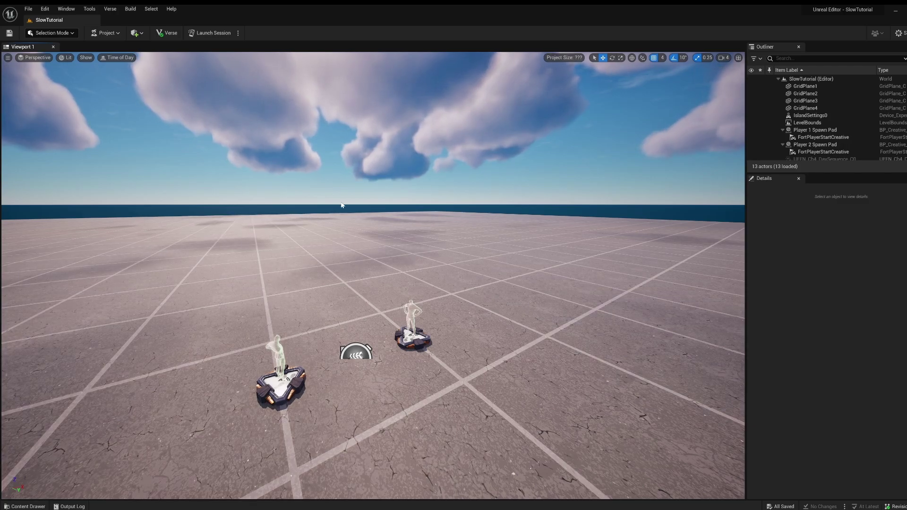
Create a Level Sequence asset named Slow in the SlowTutorial Content folder
right_click_drag(373, 275, 347, 250)
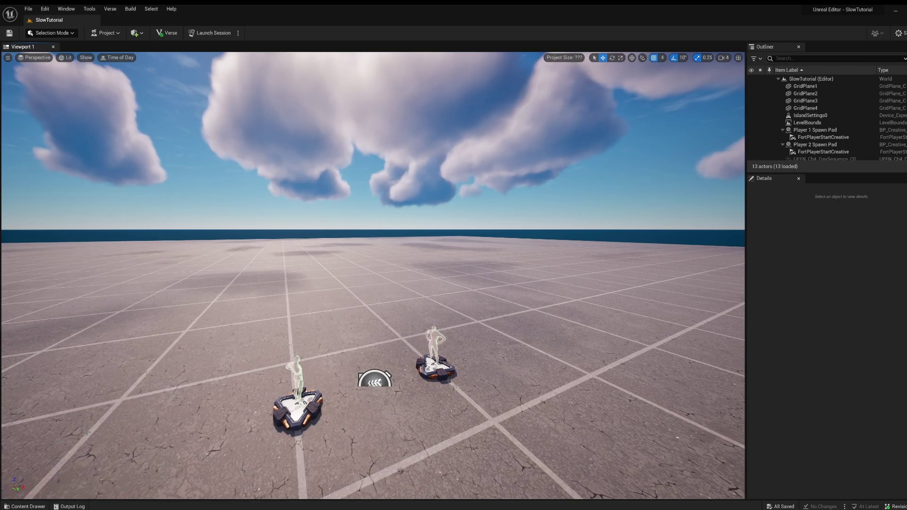
left_click(25, 506)
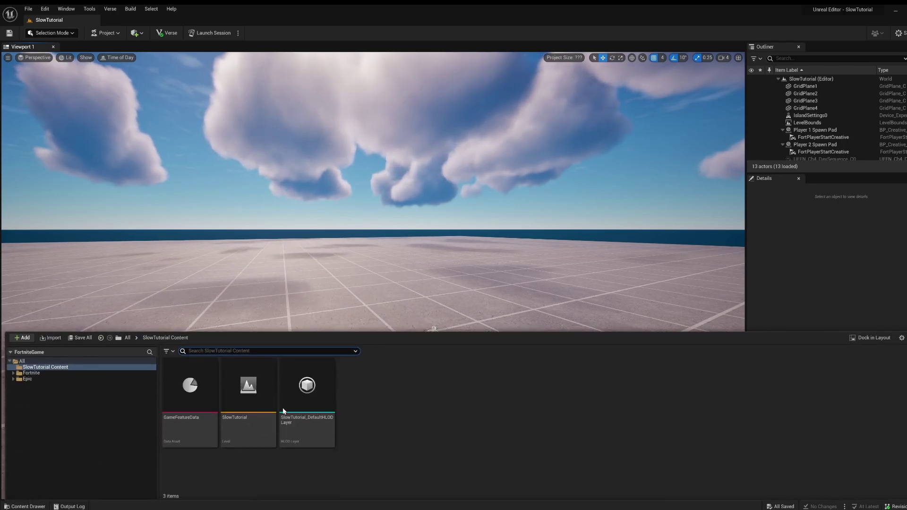
right_click(472, 384)
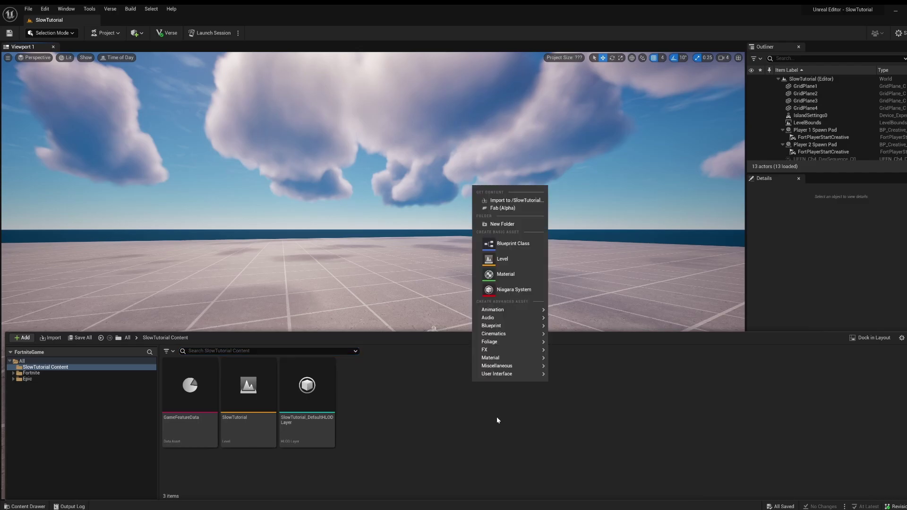
mouse_move(514, 335)
left_click(587, 340)
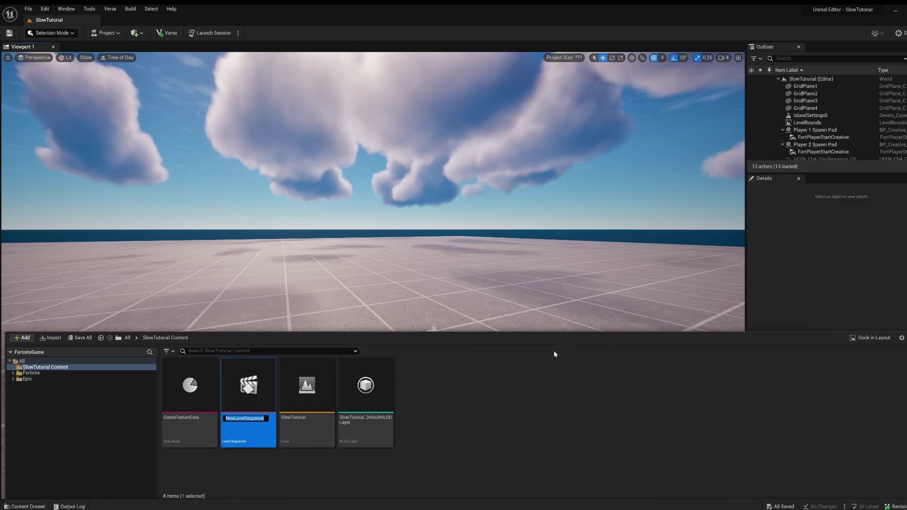
key("BackSpace")
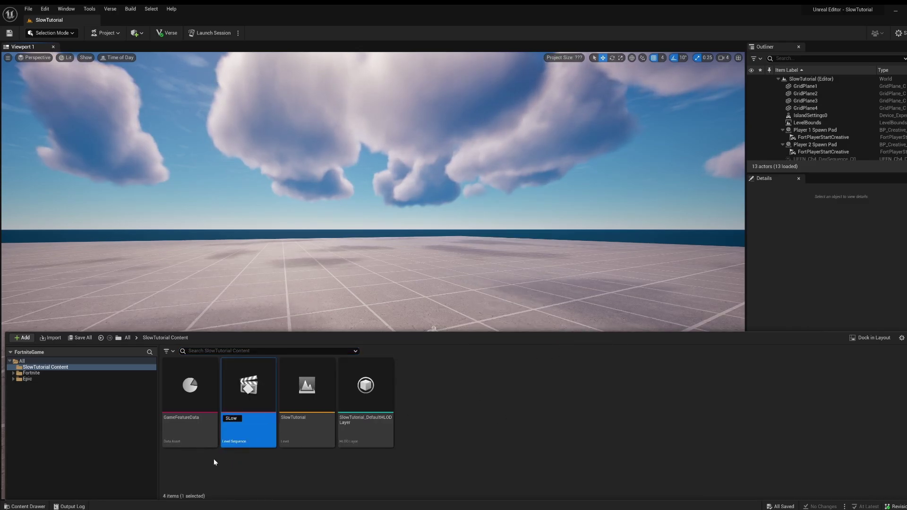
type("Slow")
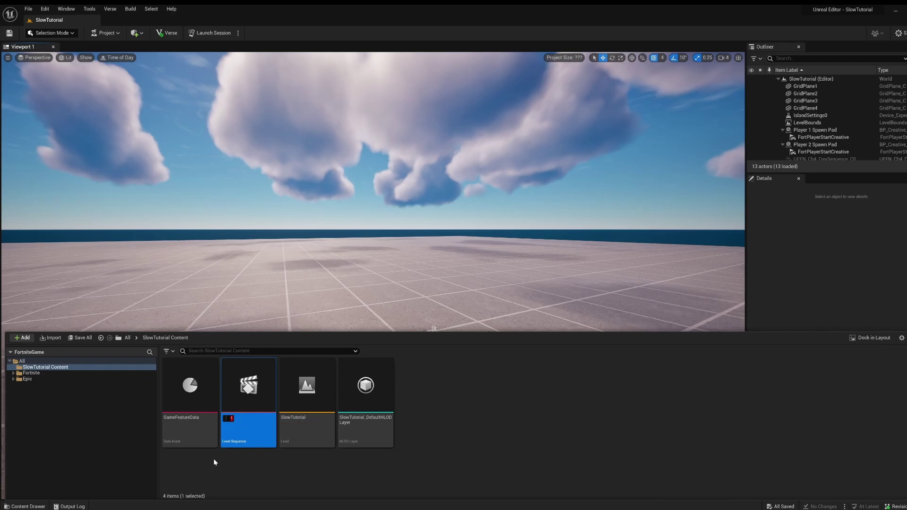
key("Return")
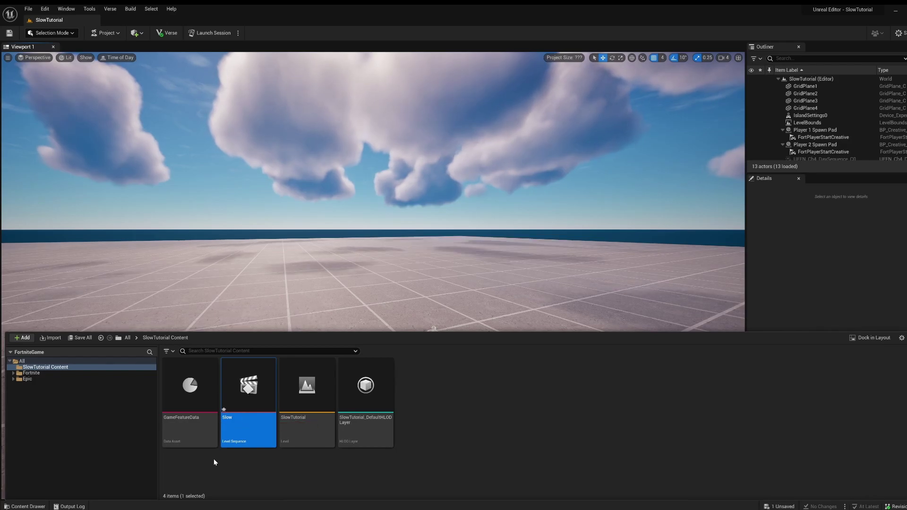
Open the Slow sequence for editing and set its display rate to 60 fps
double_click(259, 389)
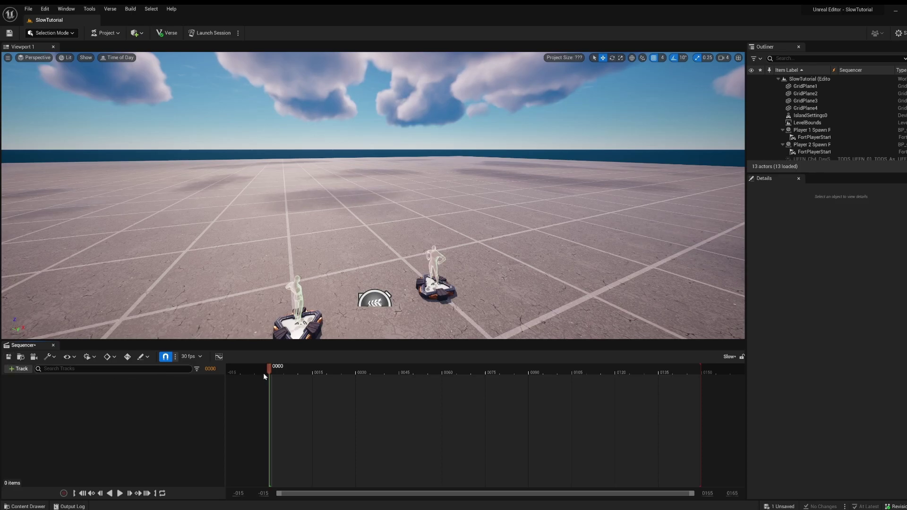
left_click(193, 358)
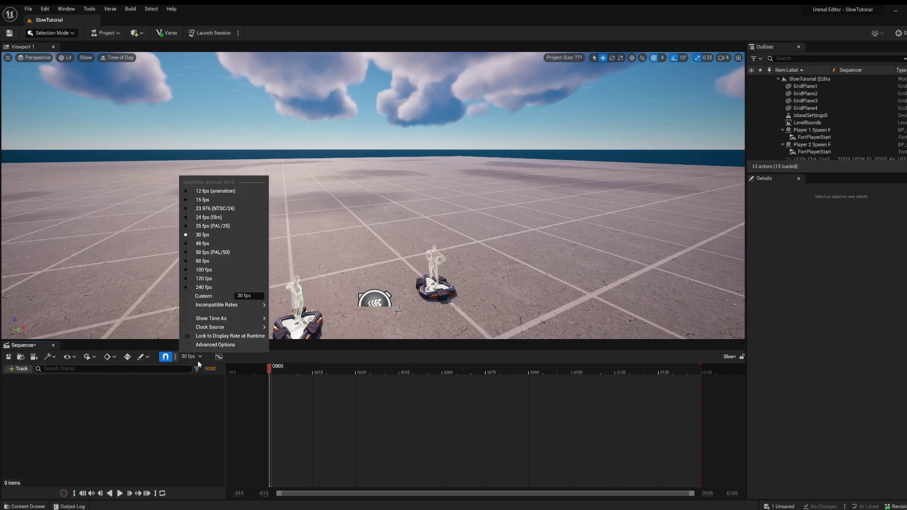
left_click(187, 260)
Add a Time Dilation track to the Slow sequence and set its value to 0.1
left_click(18, 369)
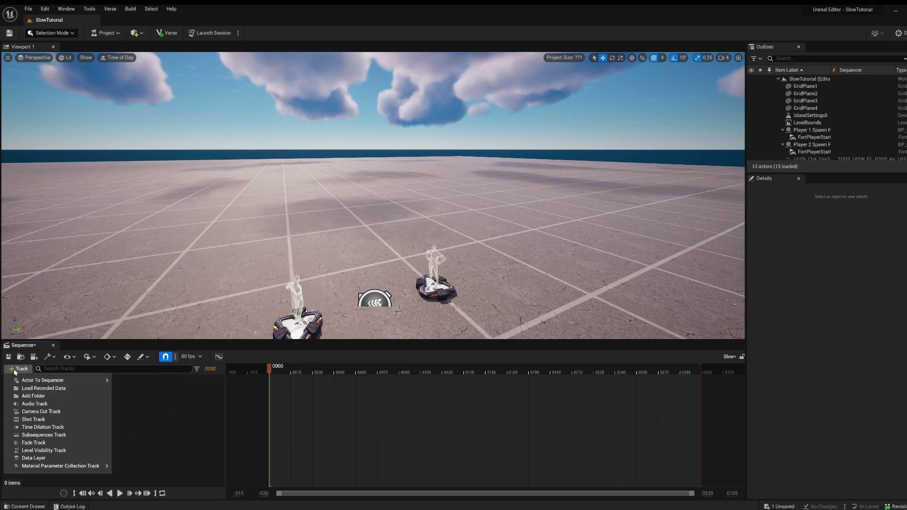
left_click(34, 427)
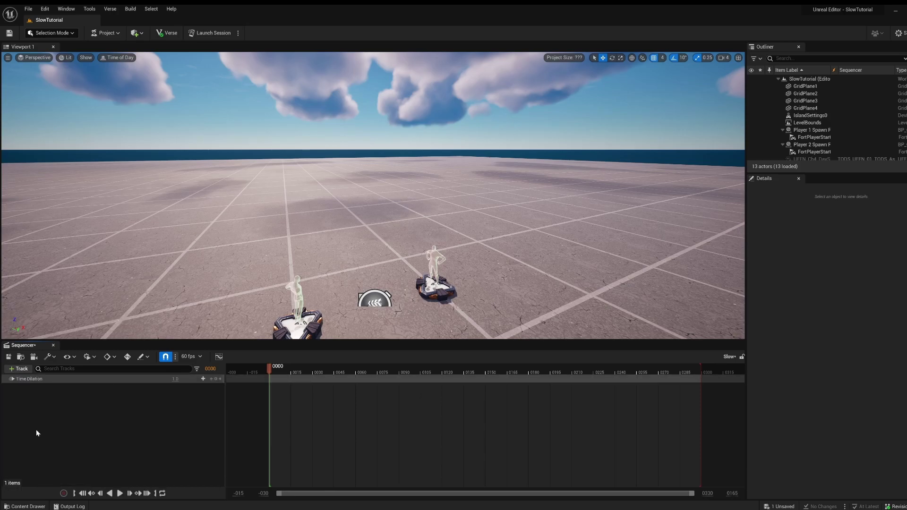
left_click(175, 378)
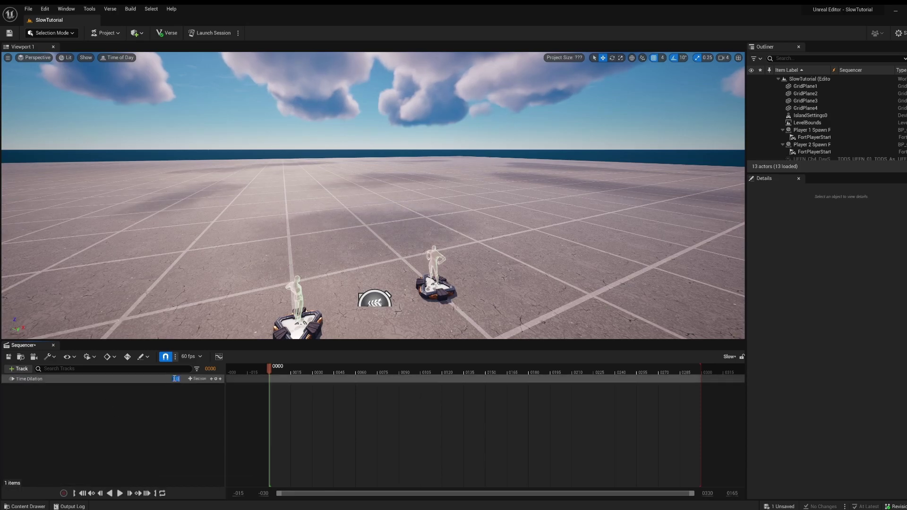
type("0.1")
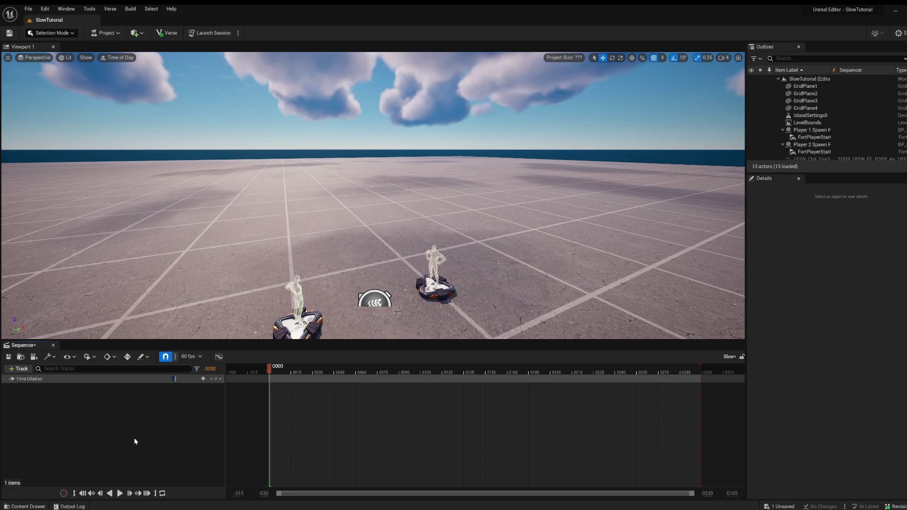
key("Return")
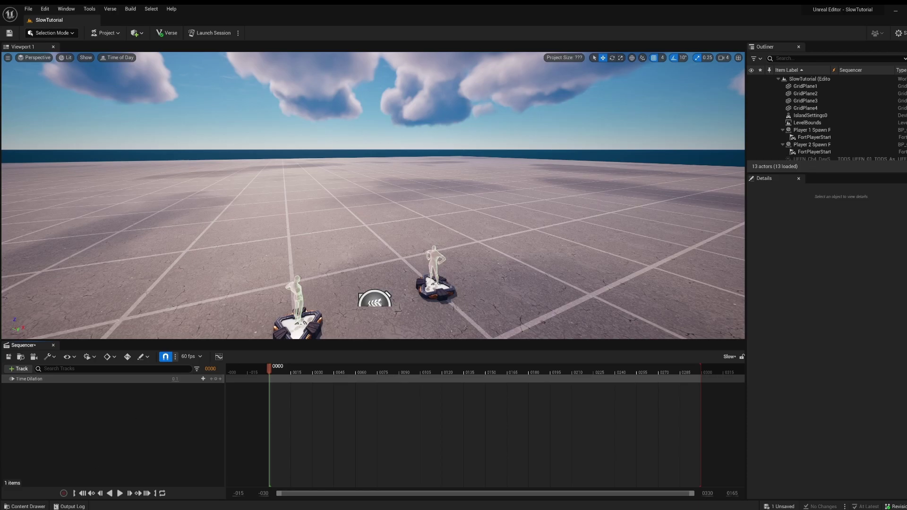
Close the sequence editor, search all content for "seque" and place a Cinematic Sequence Device on the ground beside the nearer player spawn pad
left_click(22, 507)
left_click(28, 505)
left_click(110, 322)
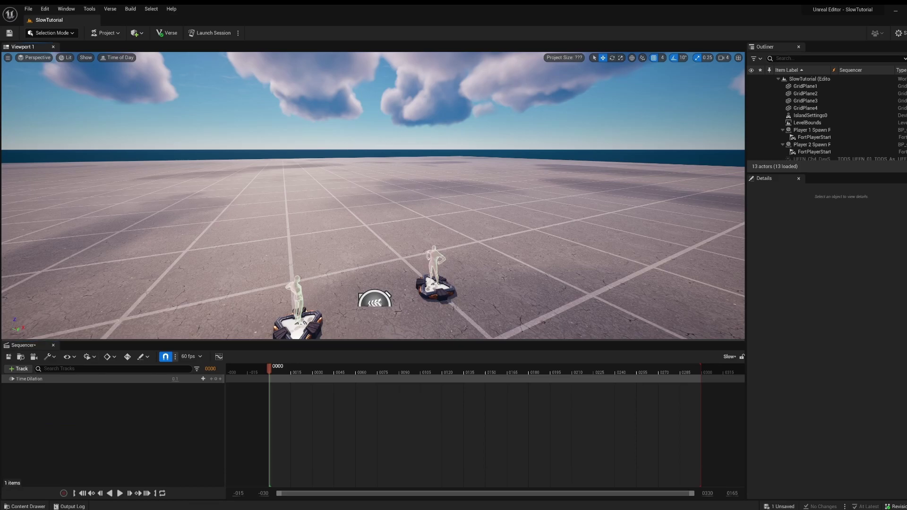
left_click(53, 345)
left_click(22, 507)
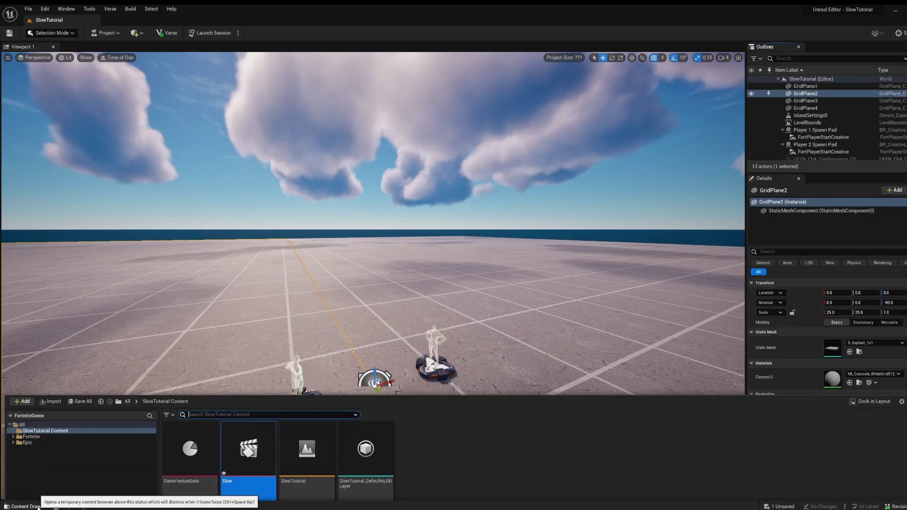
left_click(89, 361)
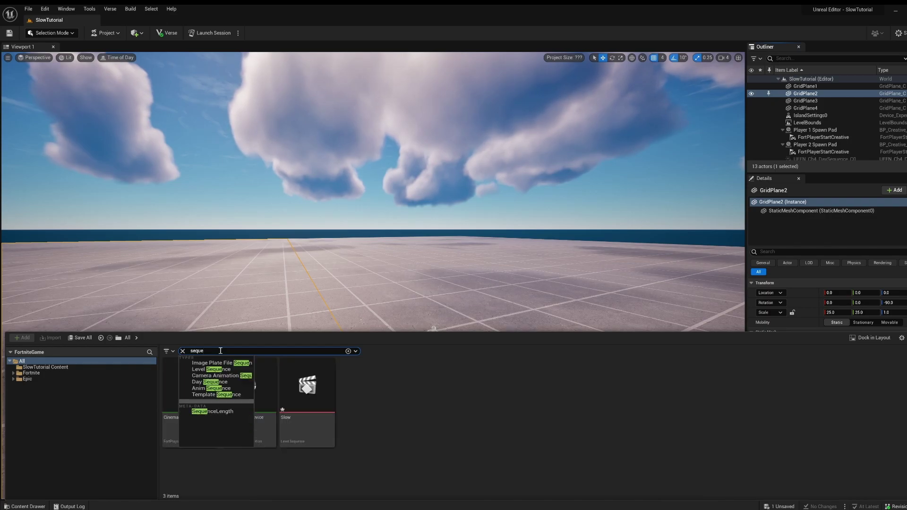
left_click_drag(169, 385, 222, 317)
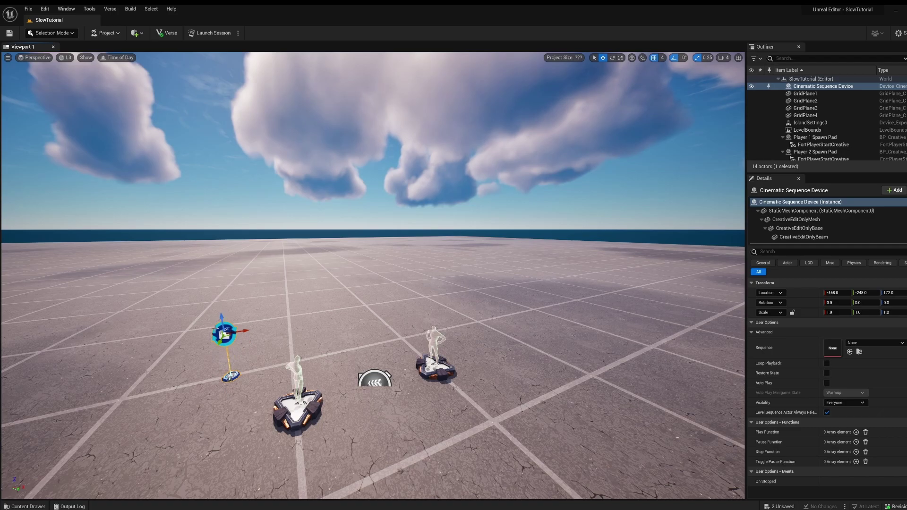
Assign the Slow sequence to the Cinematic Sequence Device and enable Loop Playback and Auto Play
left_click(857, 343)
left_click(869, 264)
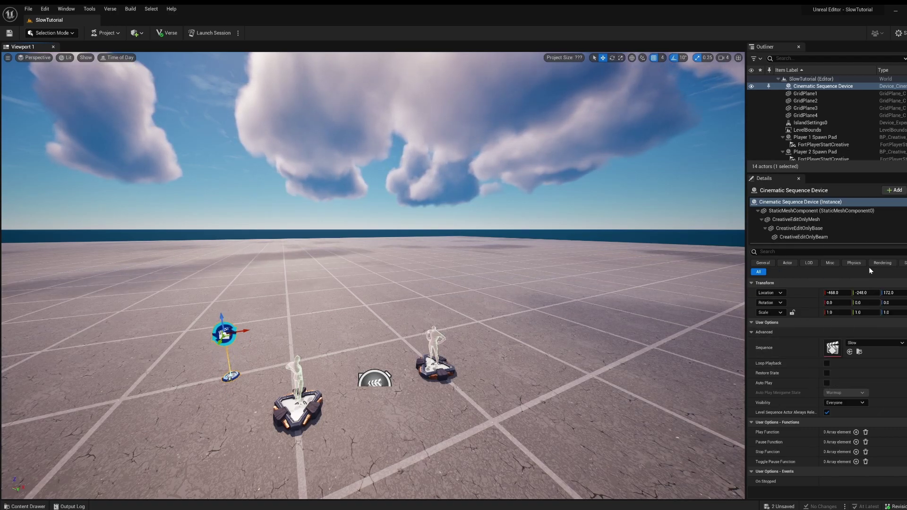
left_click(825, 363)
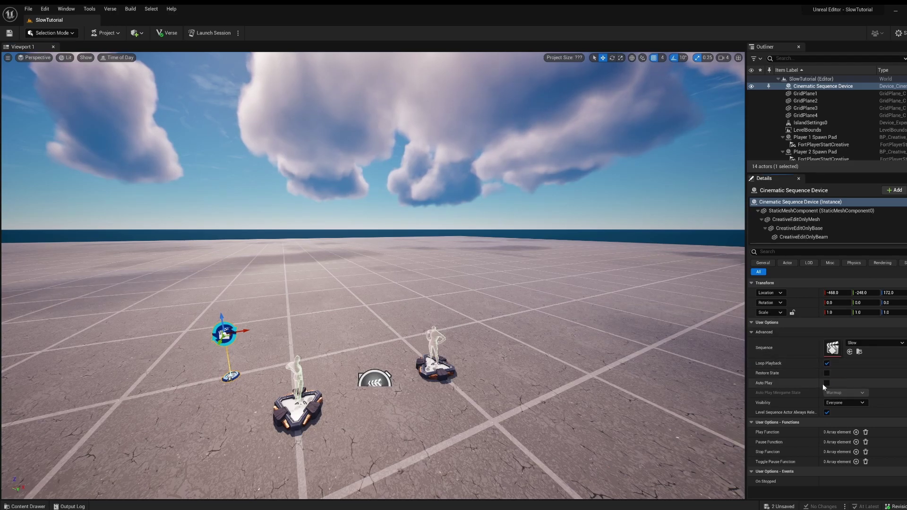
left_click(827, 383)
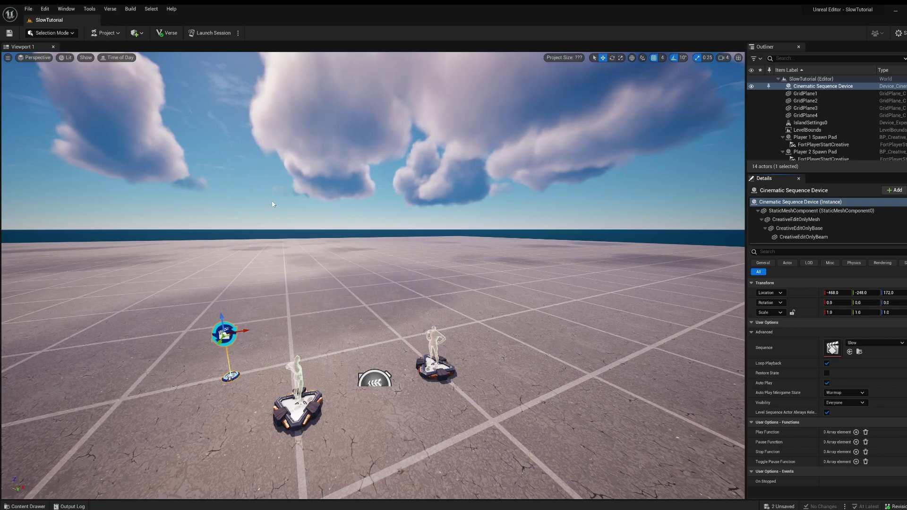
left_click(238, 155)
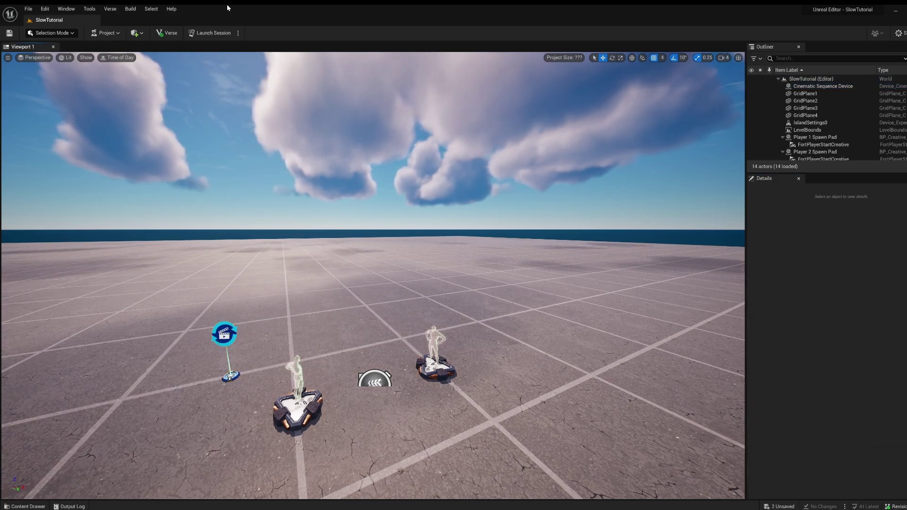
Launch a session, saving the Cinematic Sequence Device and Slow assets, and start the game
left_click(214, 33)
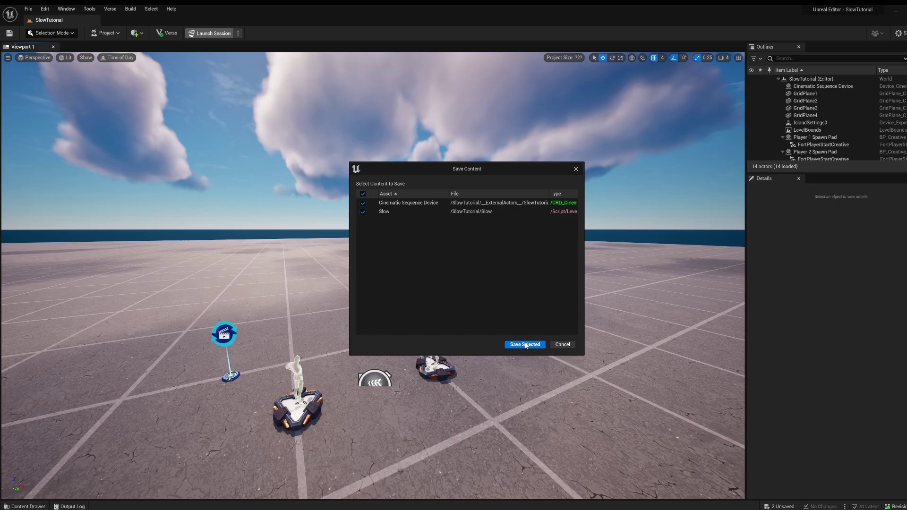
left_click(525, 344)
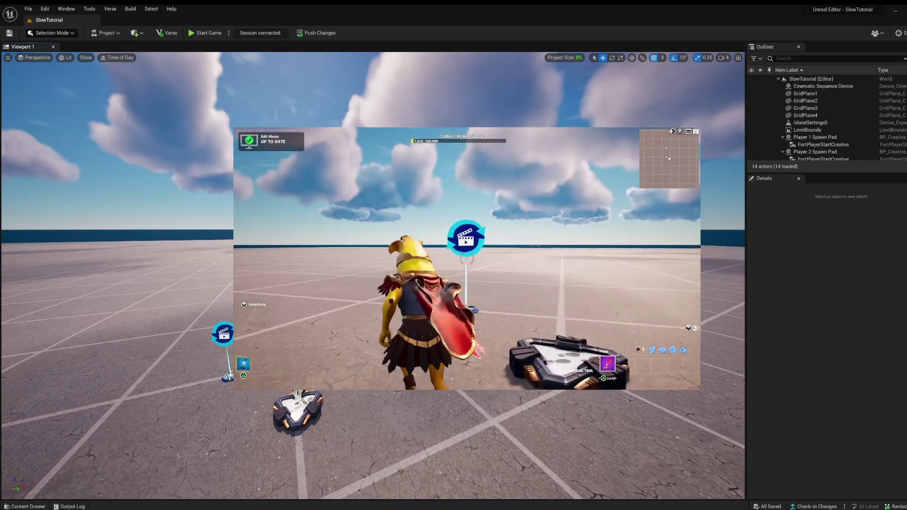
key("Escape")
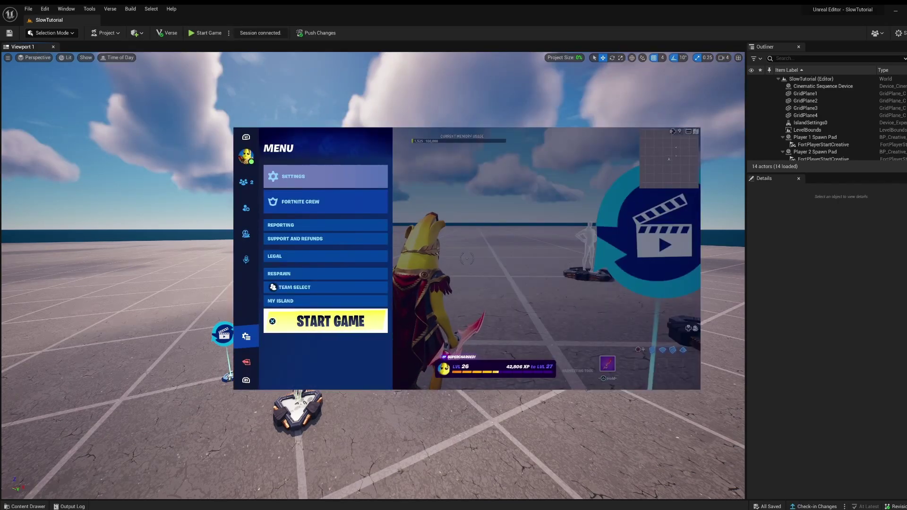
key("Return")
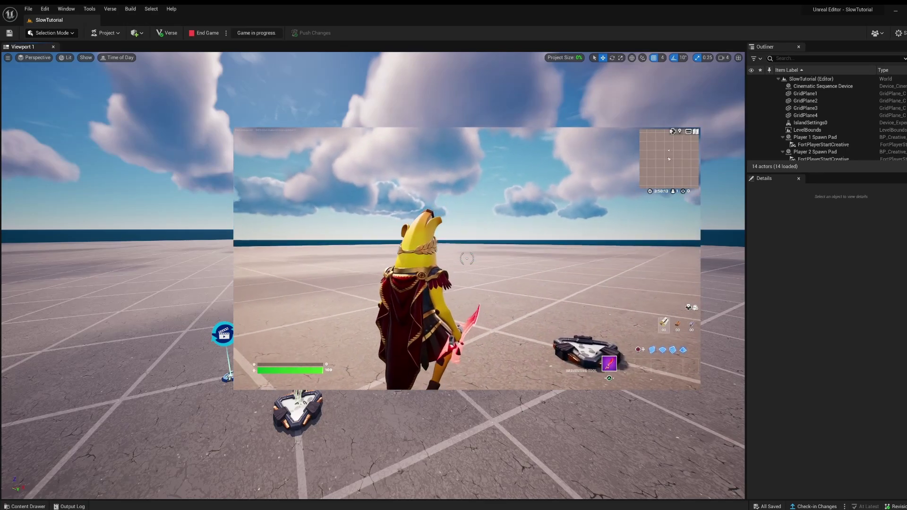
Test the slow motion in the running game by building and editing wall structures, and end the game
key("q")
left_click(467, 258)
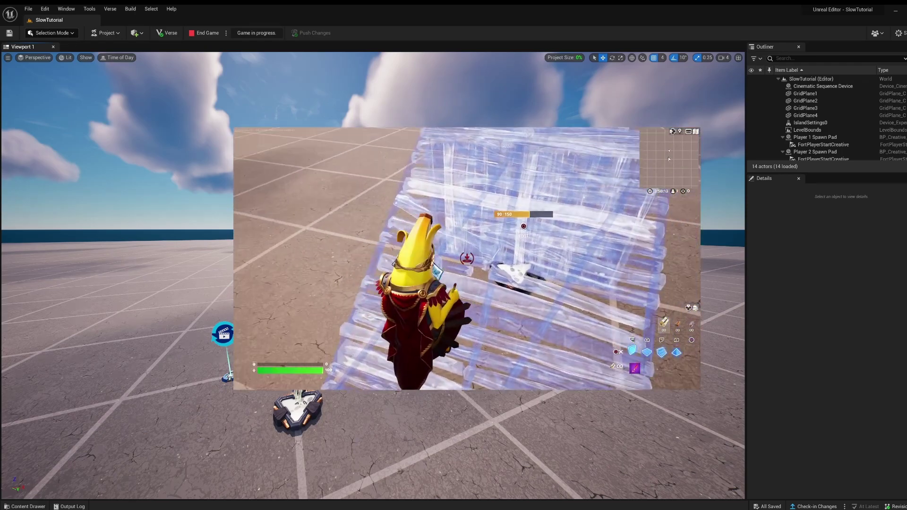
left_click(467, 258)
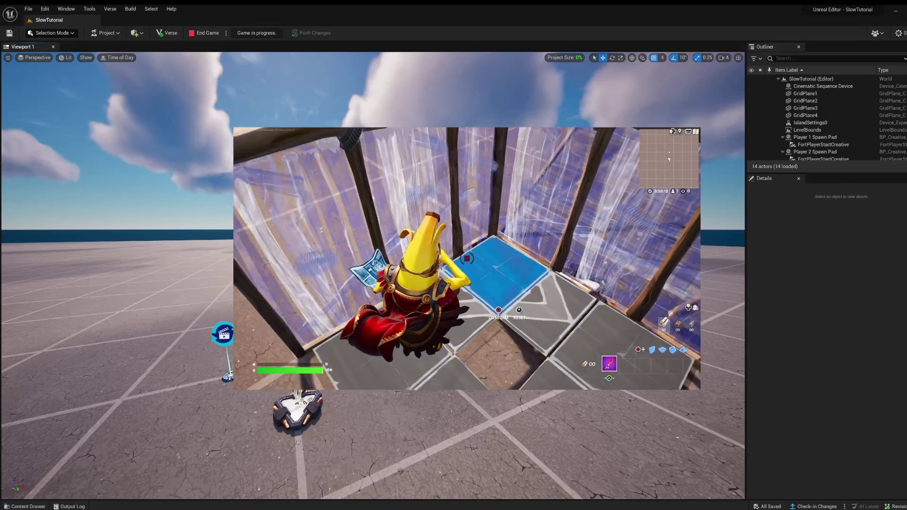
left_click(467, 258)
key("Escape")
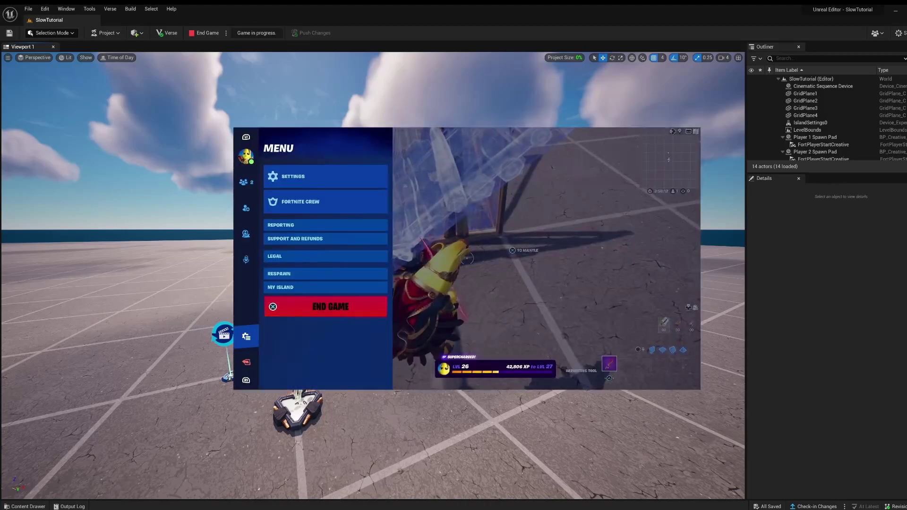
left_click(313, 304)
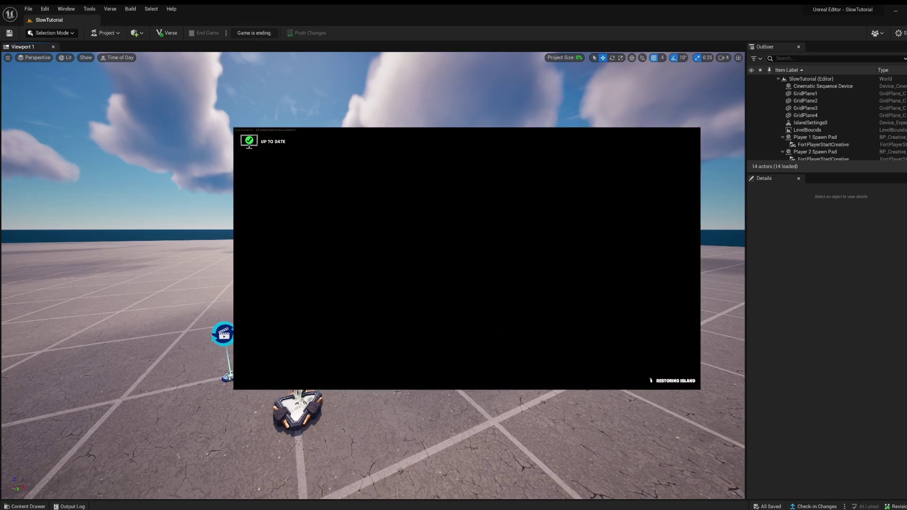
Equip the legendary Signal Remote D from the weapons in the creative inventory
key("Tab")
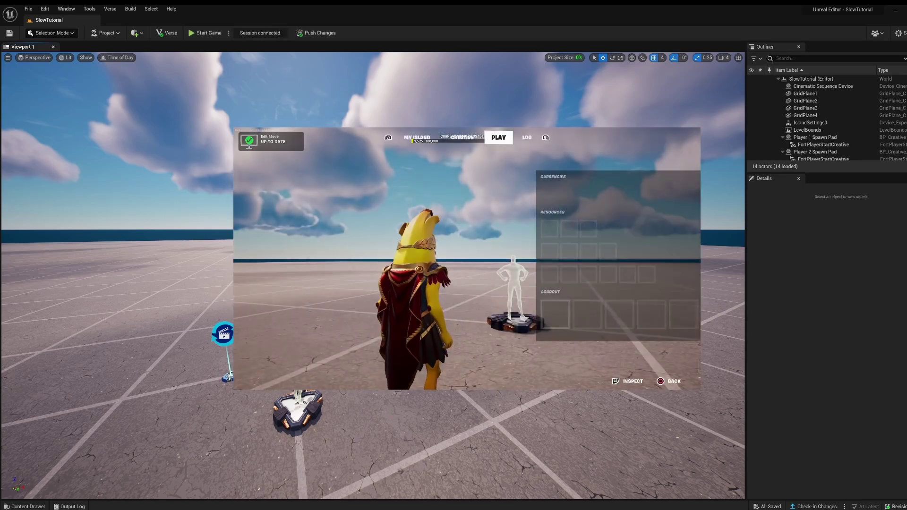
key("q")
key("d")
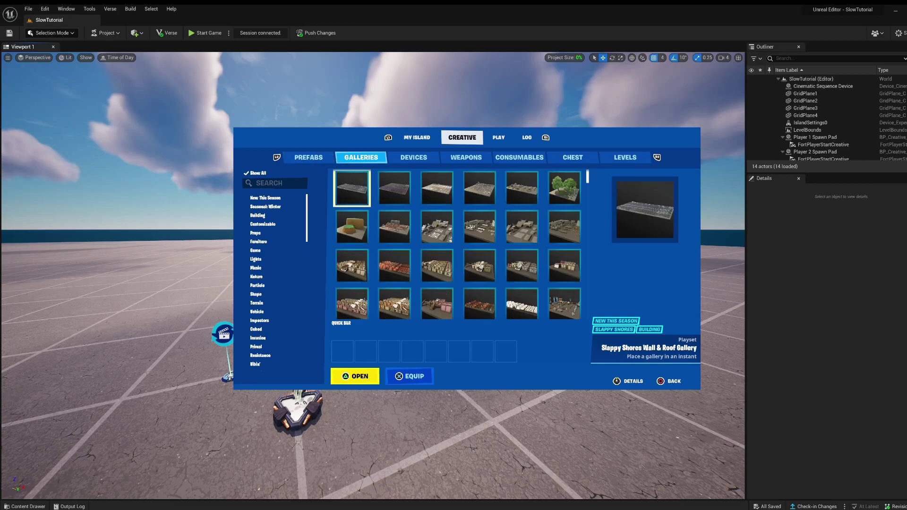
key("d")
key("d")
key("a")
key("e")
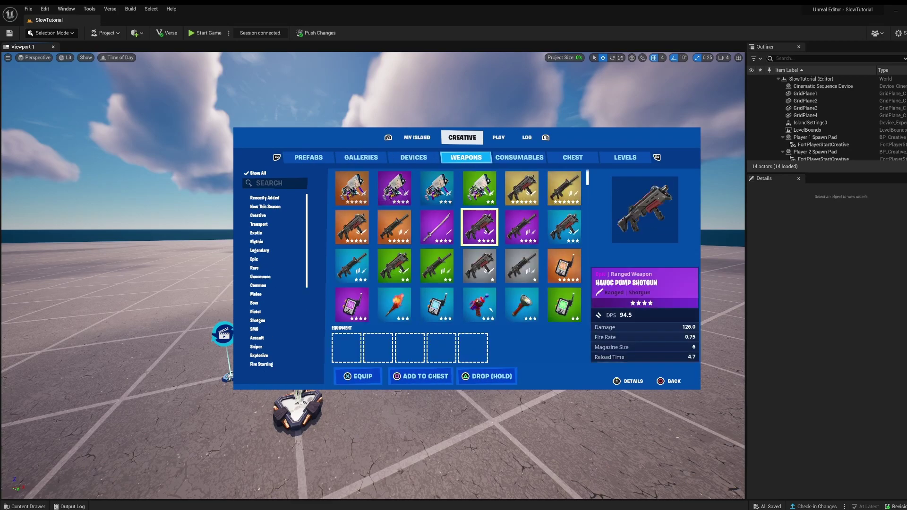
key("Return")
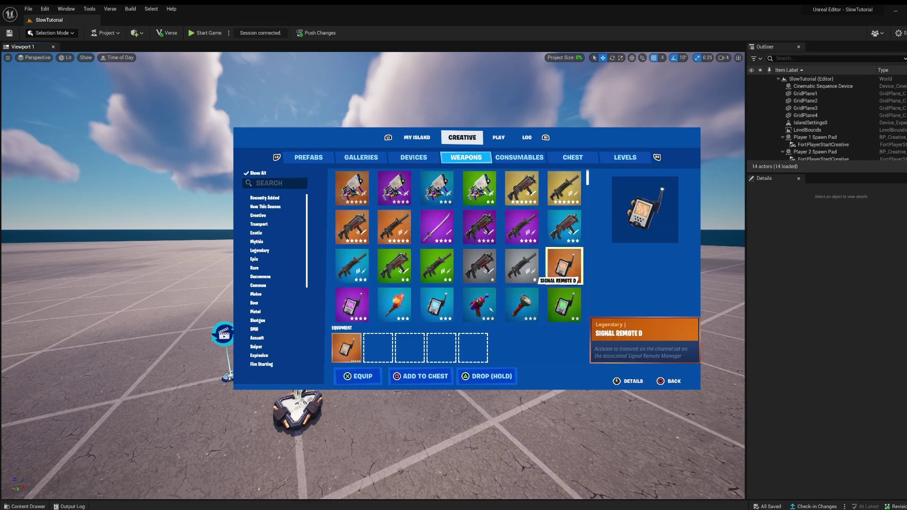
Search the creative devices for "mana" and add the Signal Remote Manager to the first quick bar slot
left_click(408, 161)
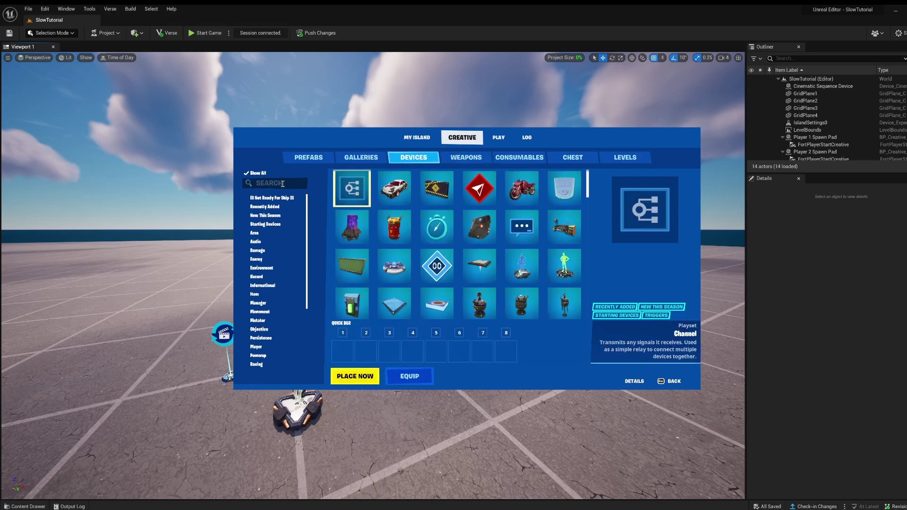
type("mana")
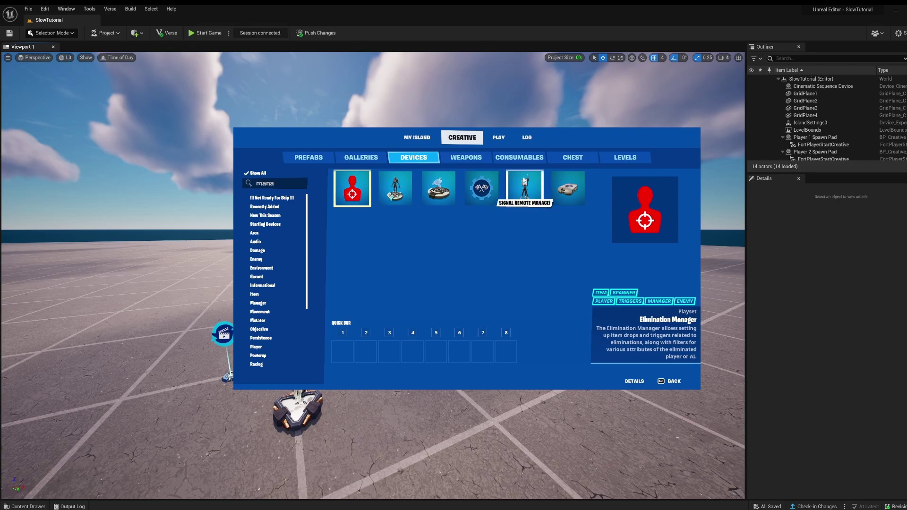
left_click(524, 188)
left_click(341, 351)
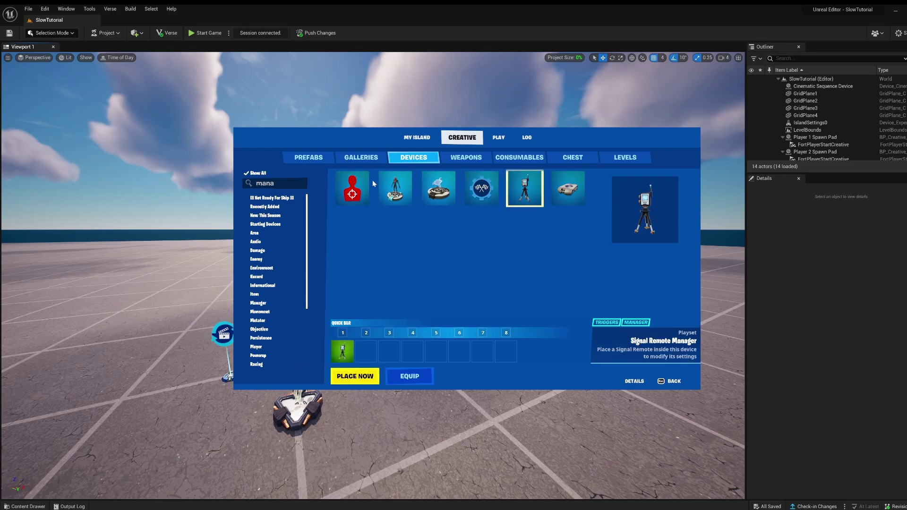
Search the devices for "spawner", add the Item Spawner to the second quick bar slot, and close the inventory
left_click(277, 183)
type("spawner")
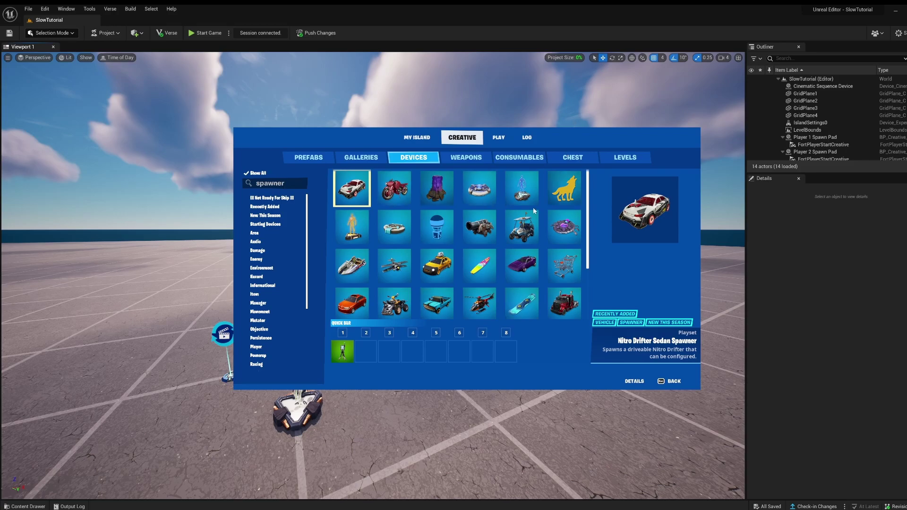
left_click(479, 188)
left_click(362, 350)
key("Escape")
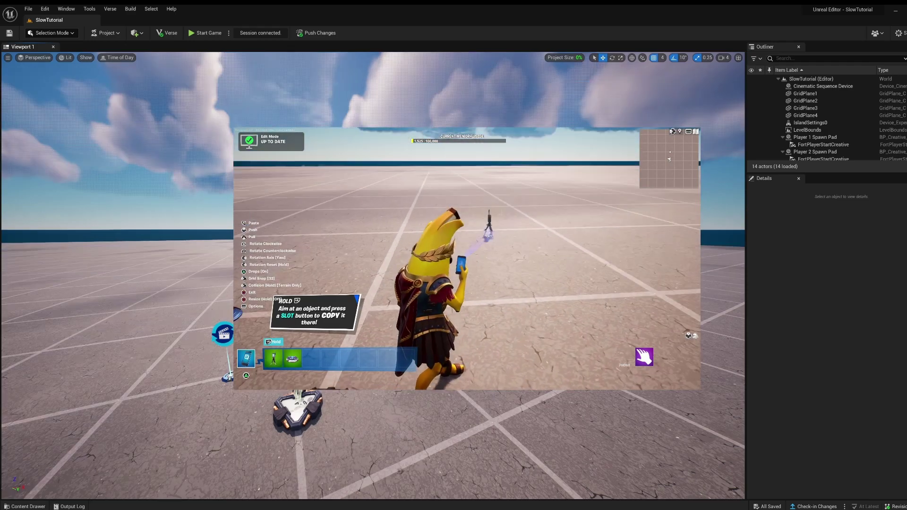
Place the Signal Remote Manager and the Item Spawner on the island ground near the player spawn pads
key("q")
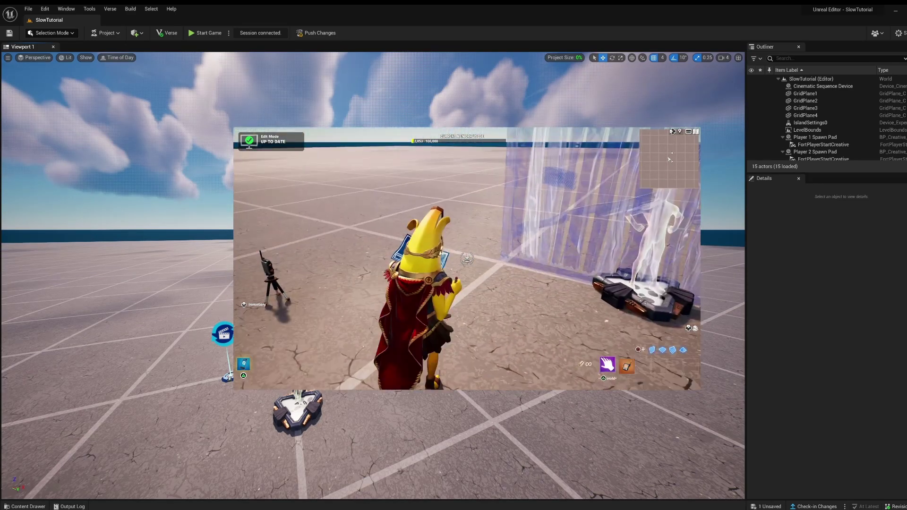
key("2")
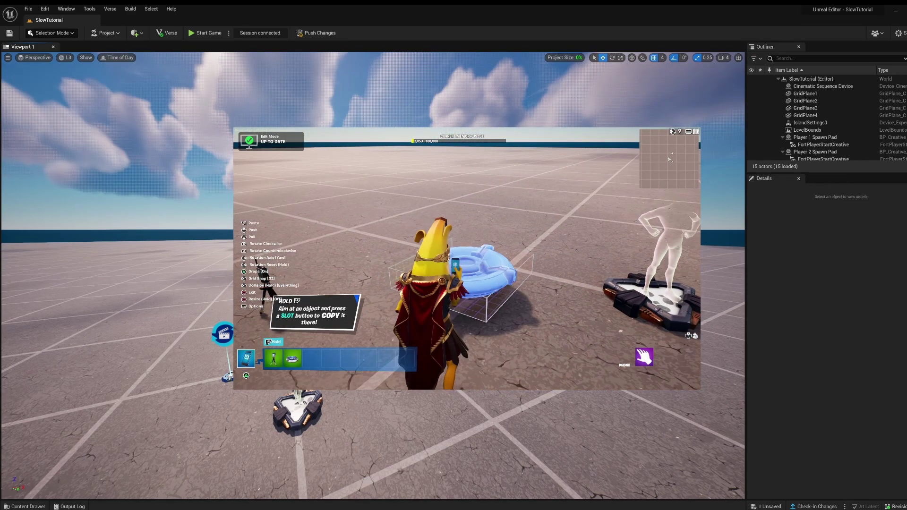
left_click(466, 258)
Drop the Signal Remote D from the player's loadout onto the Item Spawner and close the inventory
key("Tab")
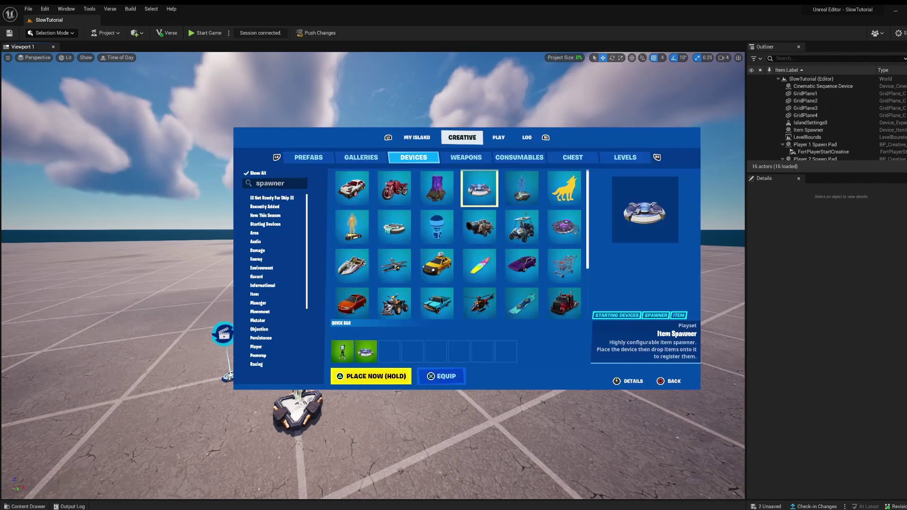
key("Right")
key("Escape")
key("i")
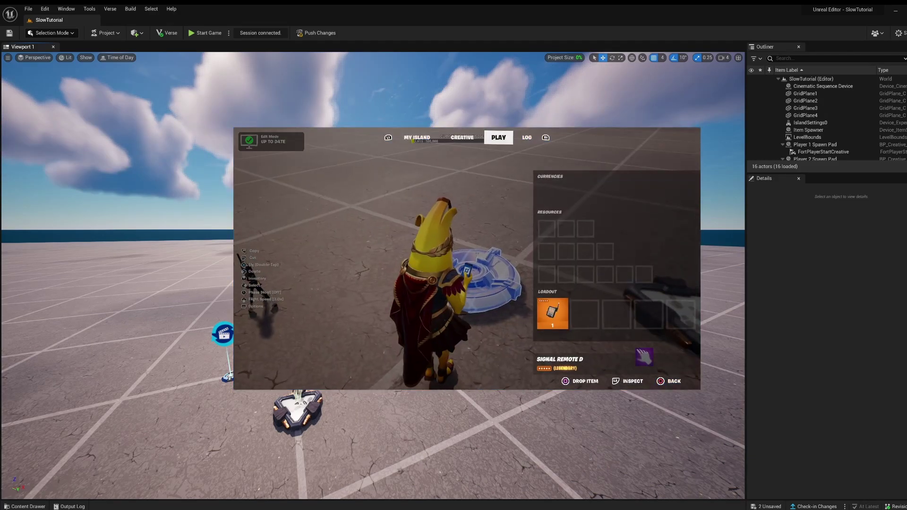
key("Escape")
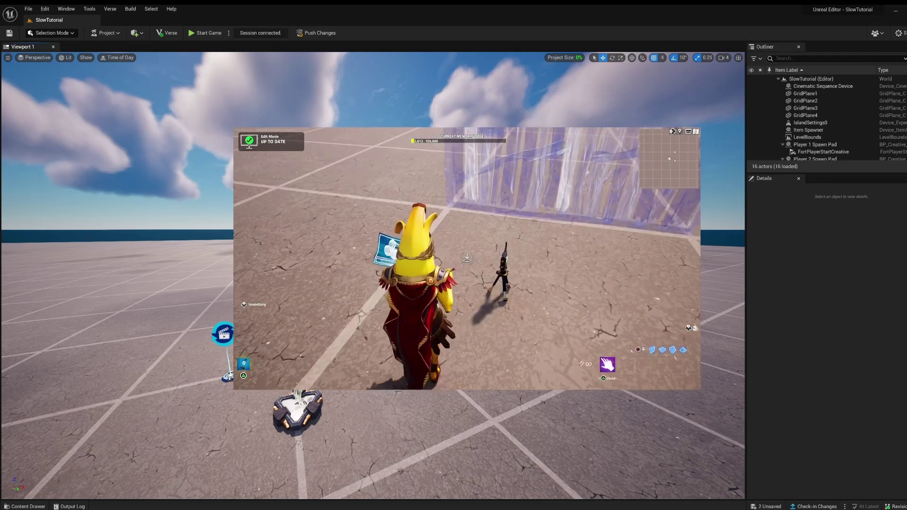
Set the Signal Remote Manager's Signal Remote Tier to Legendary and its Cooldown Time to 1.0 second
key("e")
key("Right")
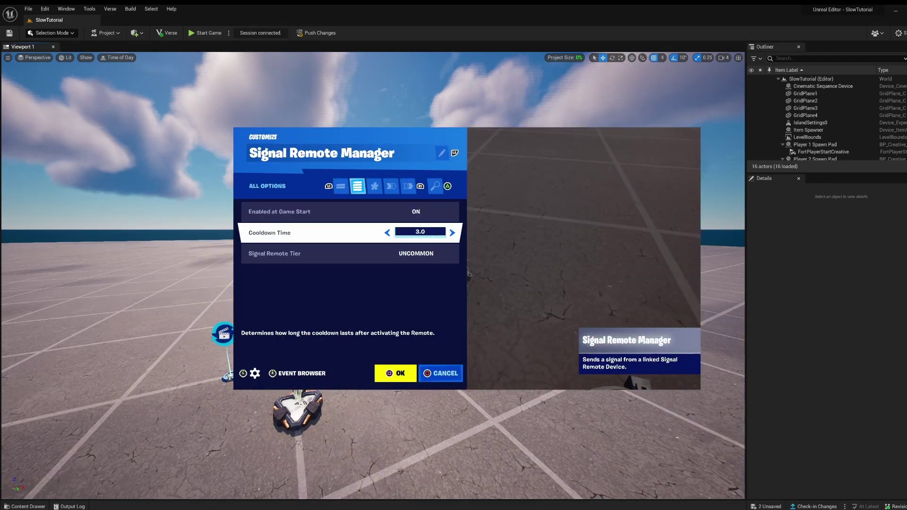
key("Down")
key("Right")
key("Up")
key("Left")
key("Left")
key("Left")
key("Left")
key("Left")
key("Left")
key("Left")
key("Left")
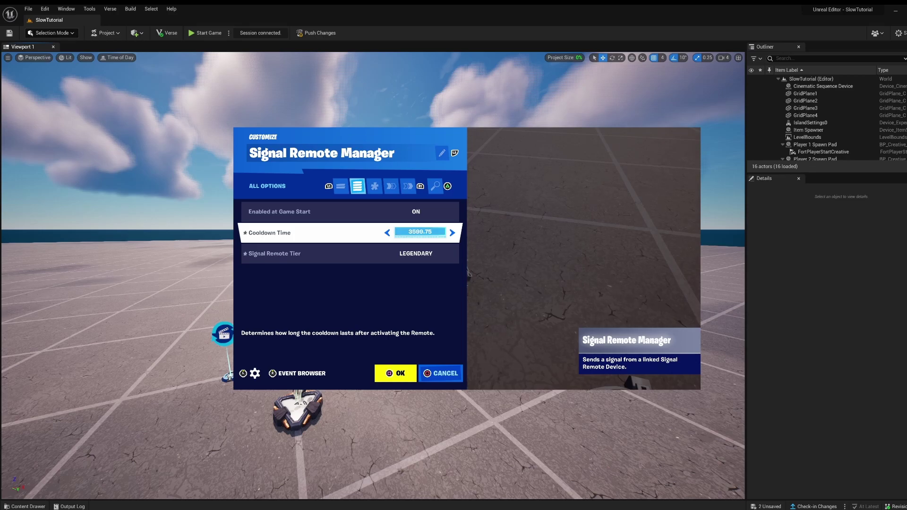
key("Right")
key("Right")
key("Right")
key("Right")
key("Right")
key("Return")
Bind the Signal Remote Manager's On Primary Activation event to the Play function of the Cinematic Sequence Device
key("e")
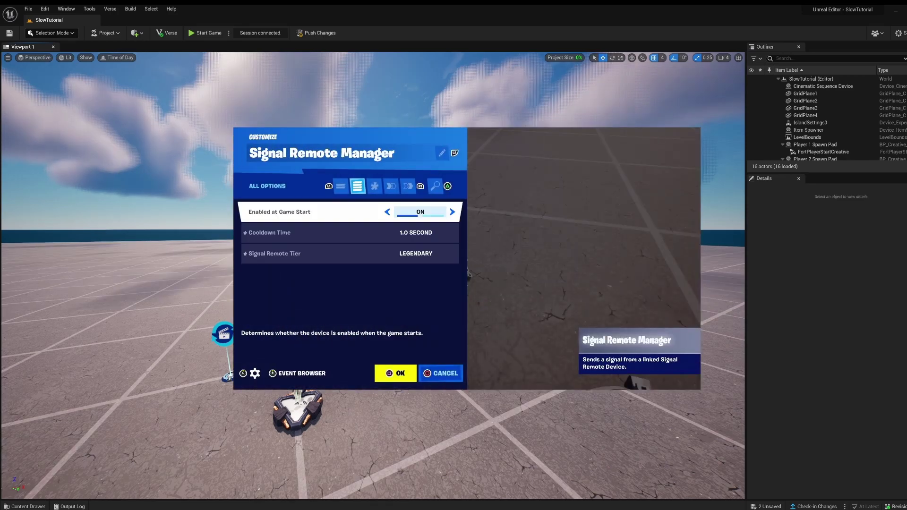
key("e")
key("e")
key("e")
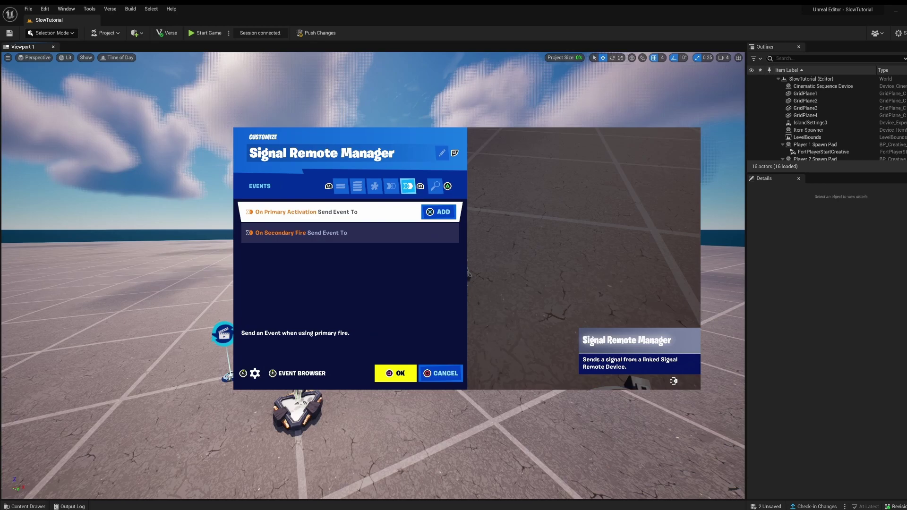
key("Return")
key("Return")
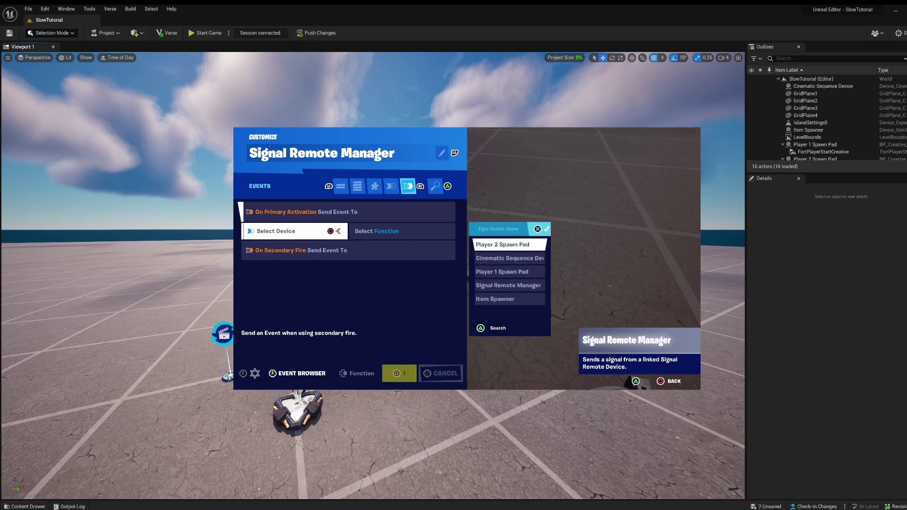
key("Down")
key("Return")
key("Right")
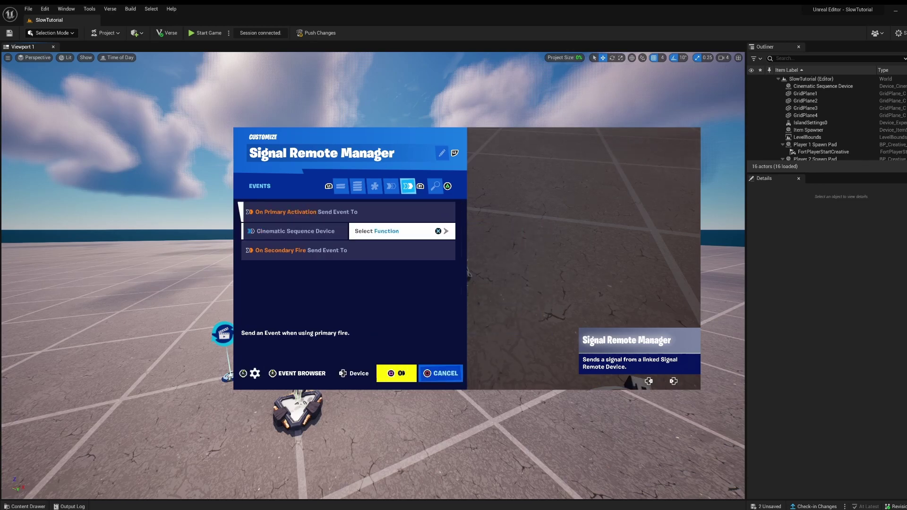
key("Return")
key("Down")
key("Up")
key("Return")
key("Up")
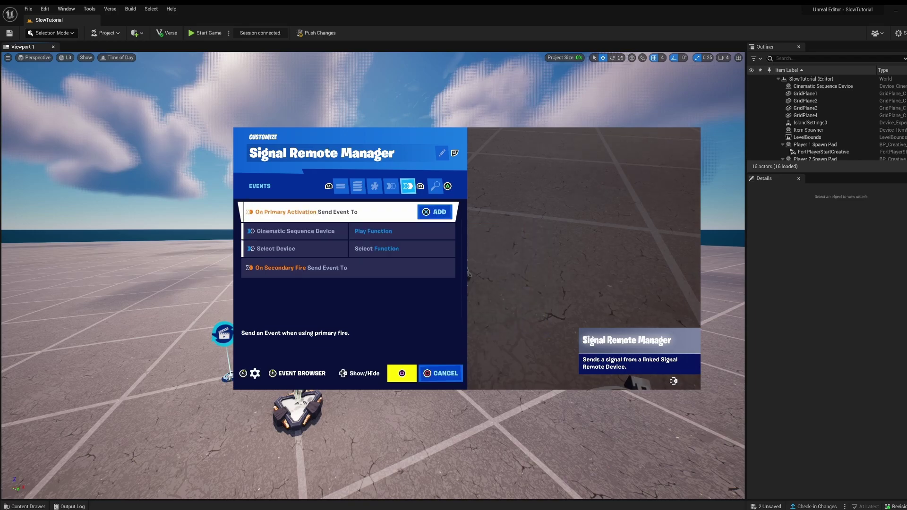
key("Down")
key("Up")
Bind the On Secondary Fire event to the Stop function of the Cinematic Sequence Device and close the manager's settings
key("Down")
key("Down")
key("Down")
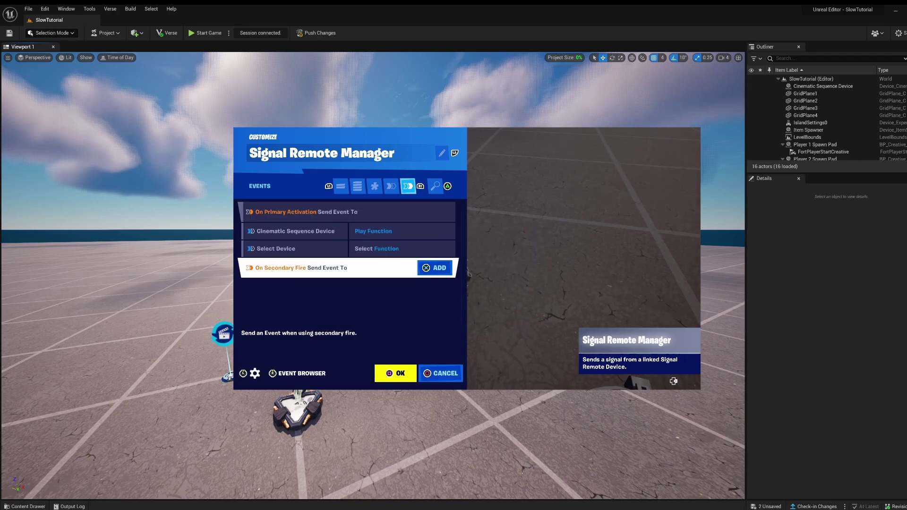
key("Return")
key("Return")
key("Down")
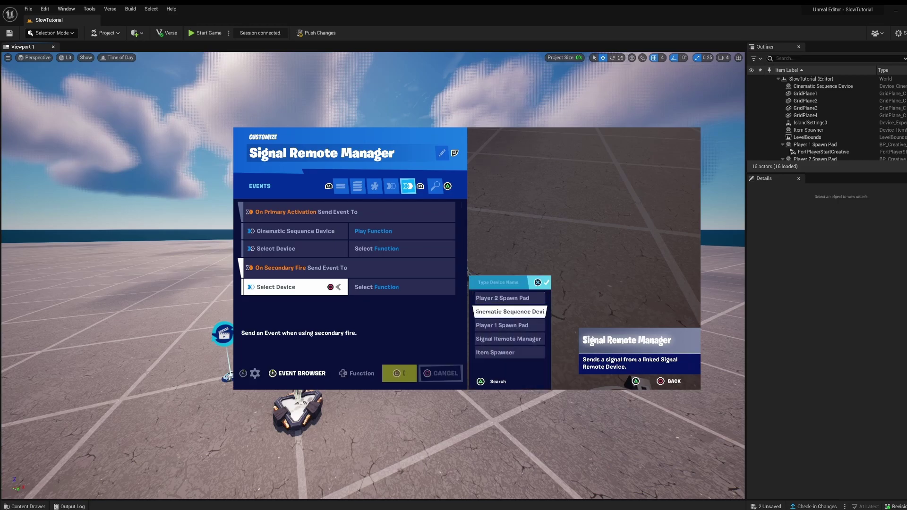
key("Return")
key("Right")
key("Return")
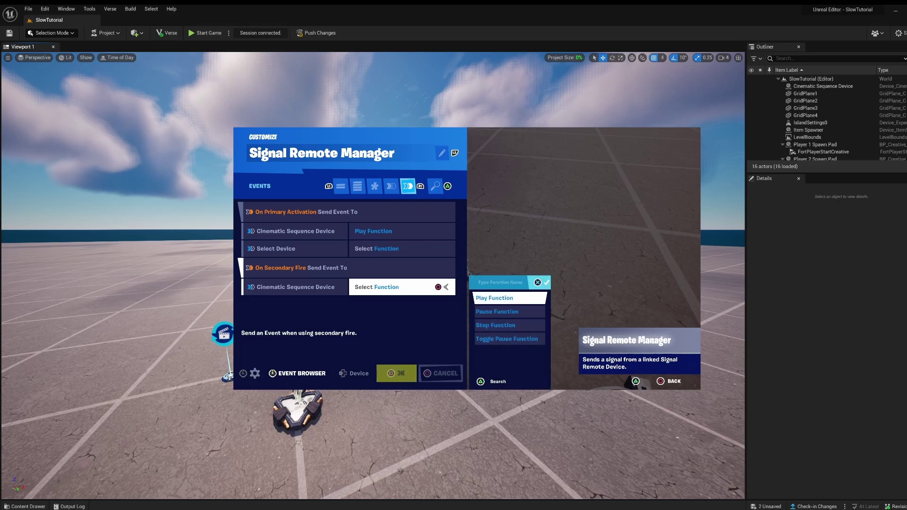
key("Down")
key("Down")
key("Return")
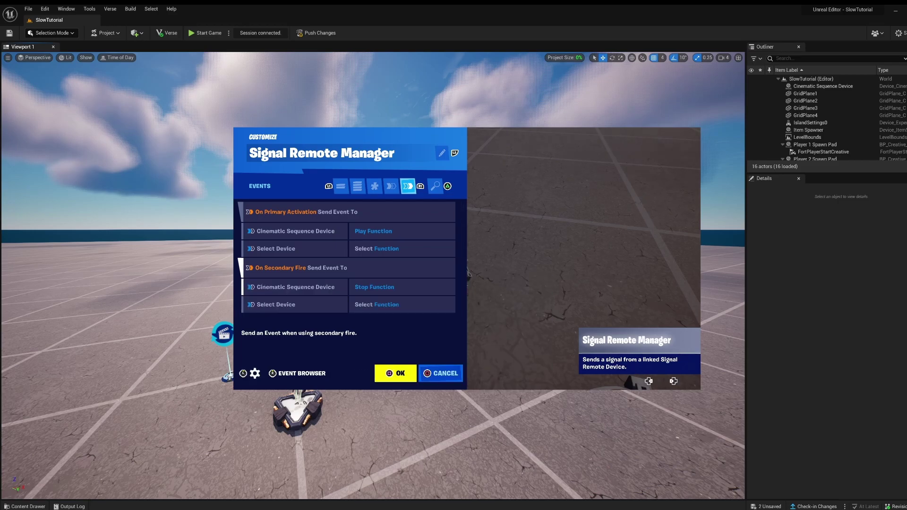
key("Up")
key("Escape")
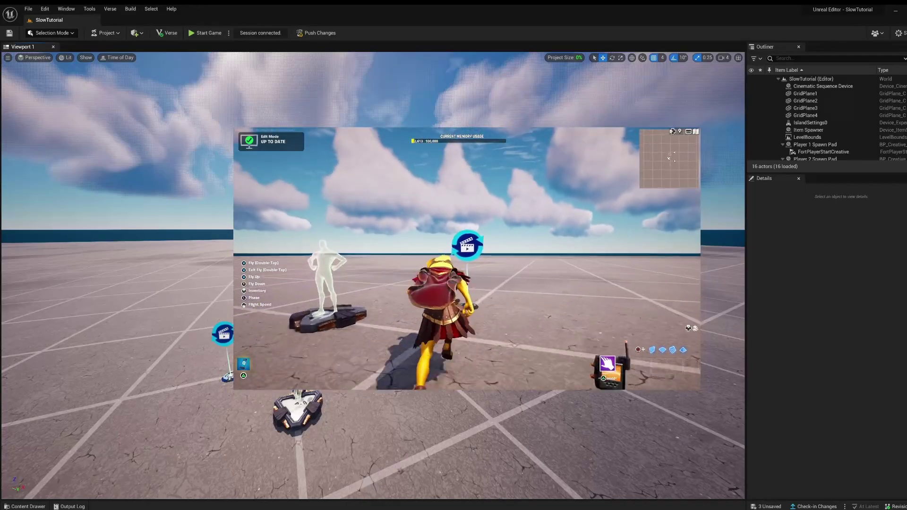
Check the Loop Playback and Auto Play options of the Cinematic Sequence Device in the running session
key("e")
key("q")
key("q")
key("q")
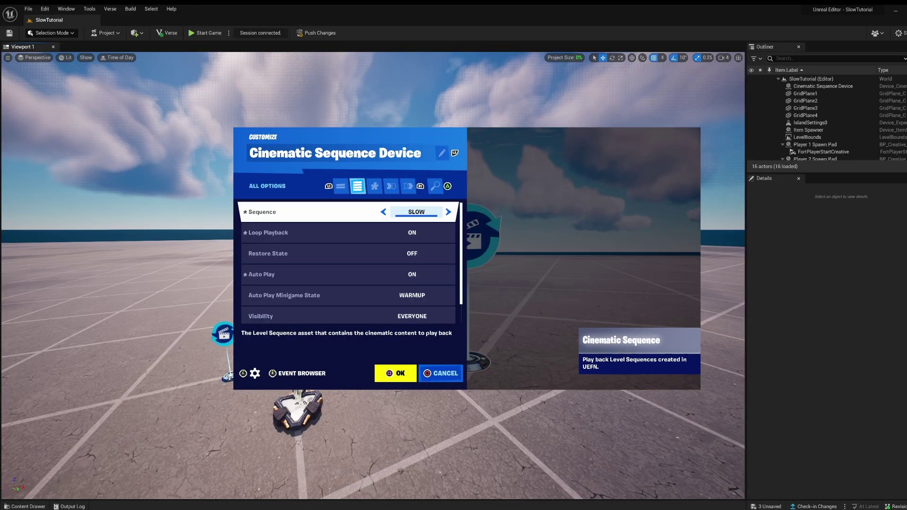
key("Down")
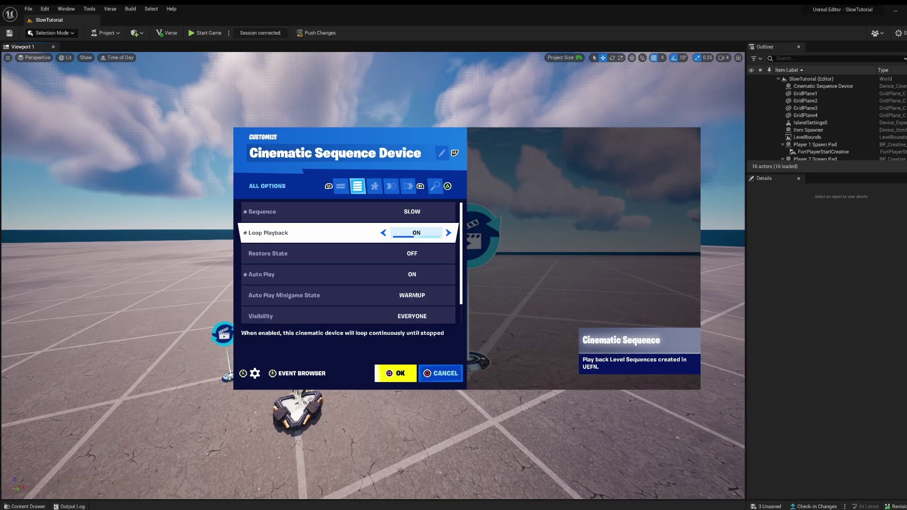
key("Down")
key("Down")
key("Escape")
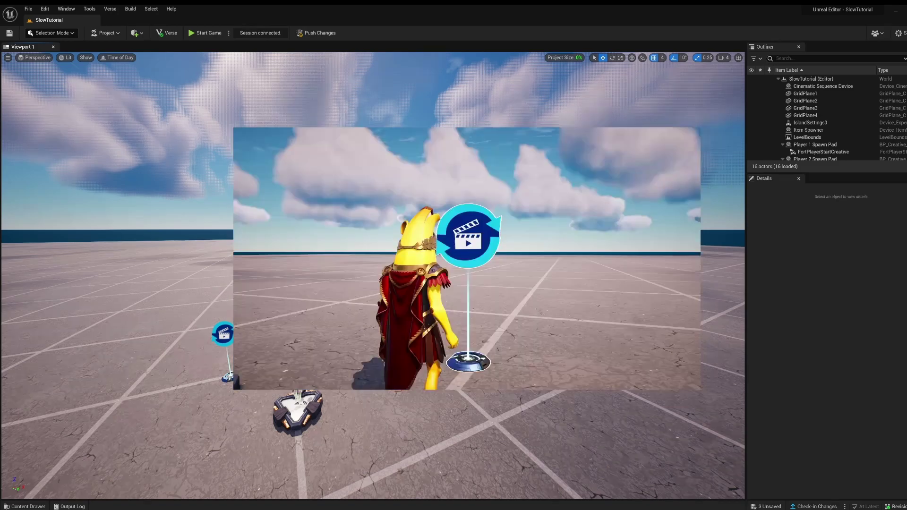
Start the game, check the Item Spawner on the island, and bring up the option to end the game
key("Escape")
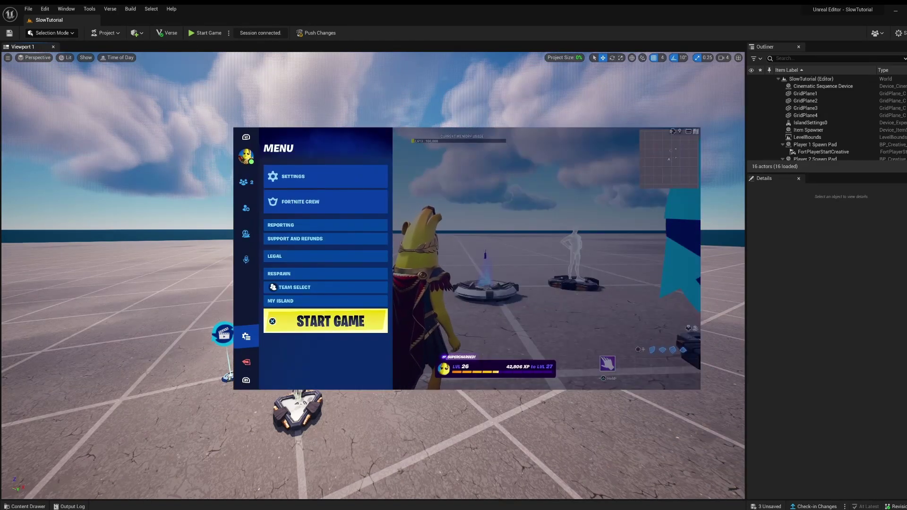
key("Return")
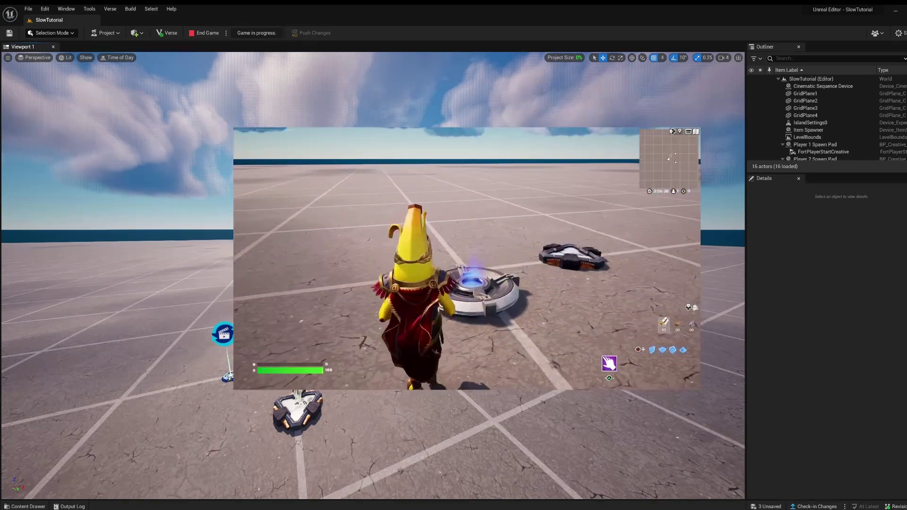
key("Escape")
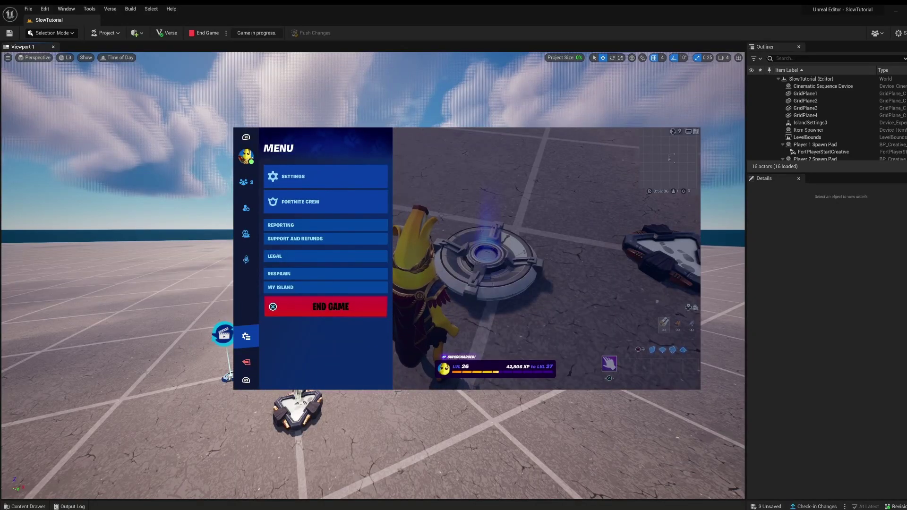